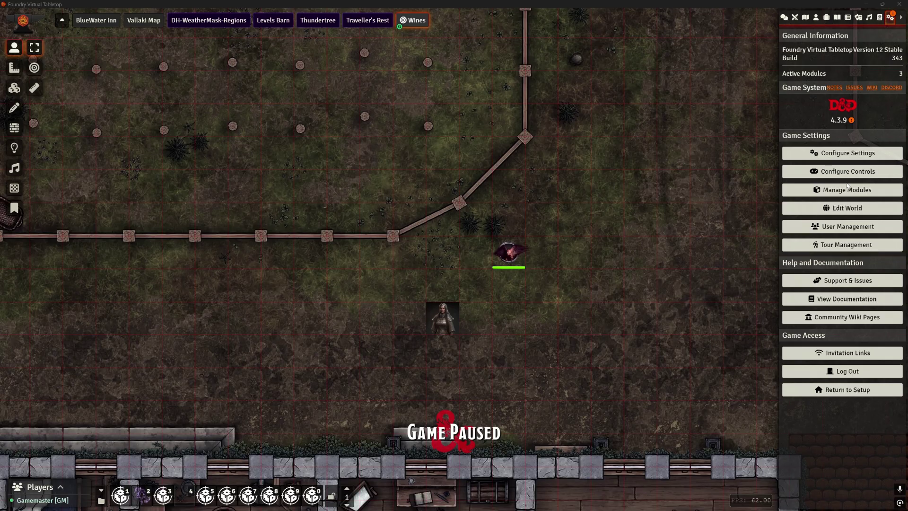
Tick Carolingian UI in Manage Modules, save the module settings, and reload the world
click(847, 189)
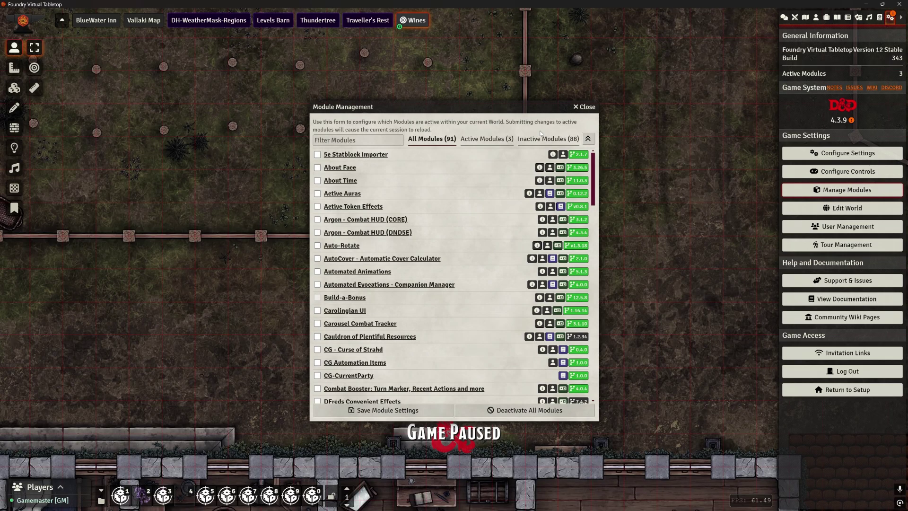
drag(484, 109, 606, 70)
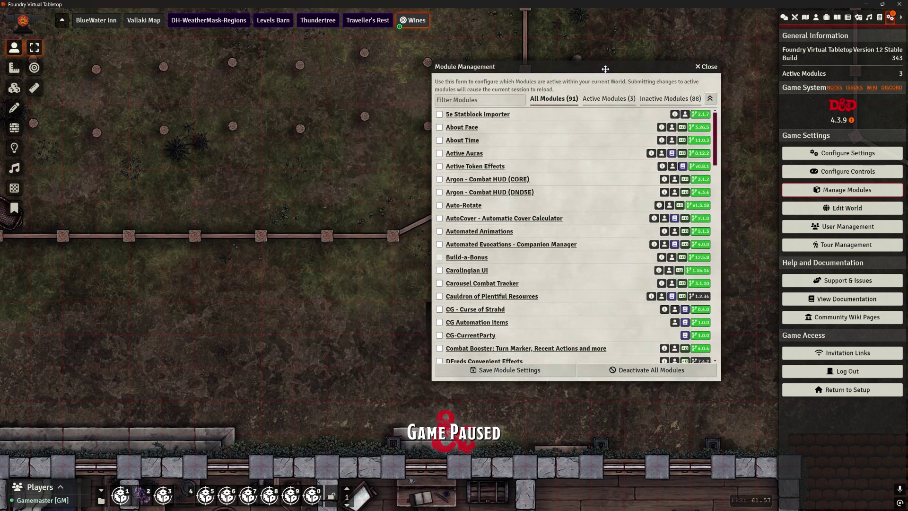
click(439, 270)
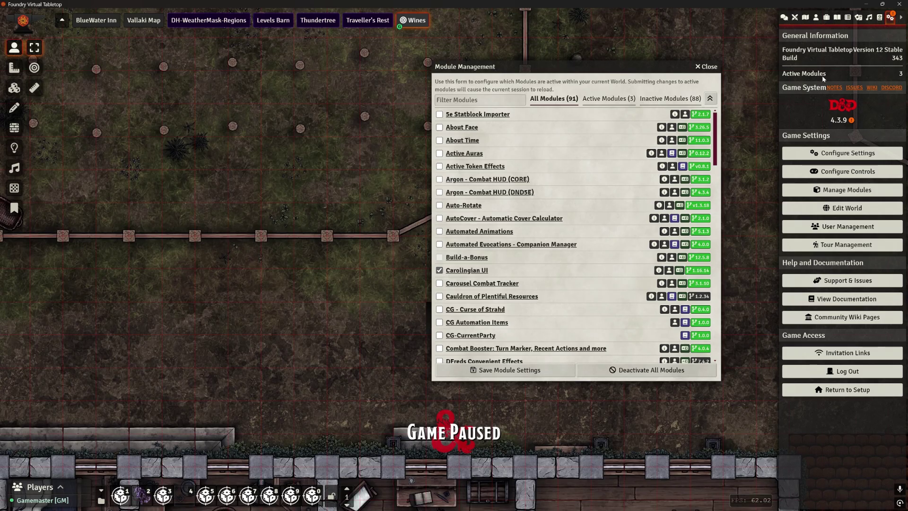
click(520, 372)
click(443, 290)
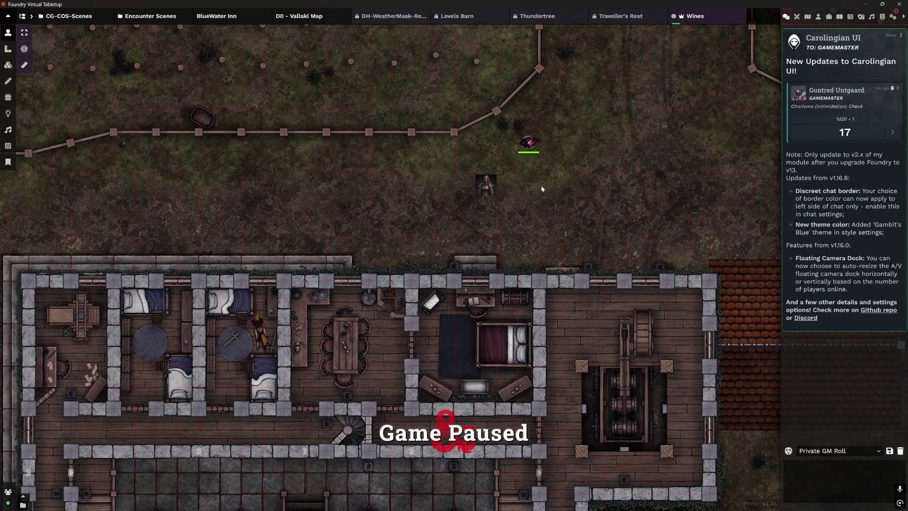
Save Carolingian UI fonts unchanged: Work Sans for UI and journal text, Roboto Slab for titles
click(893, 16)
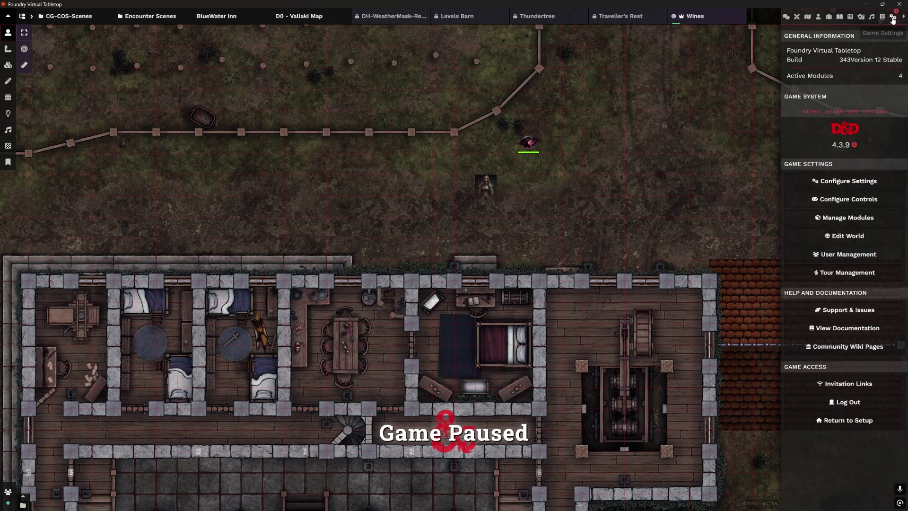
click(848, 181)
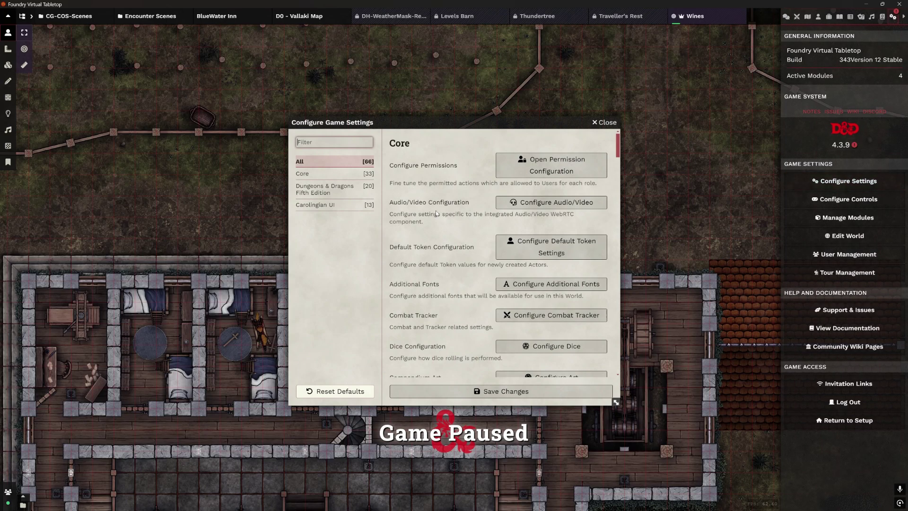
click(316, 205)
drag(452, 128, 337, 125)
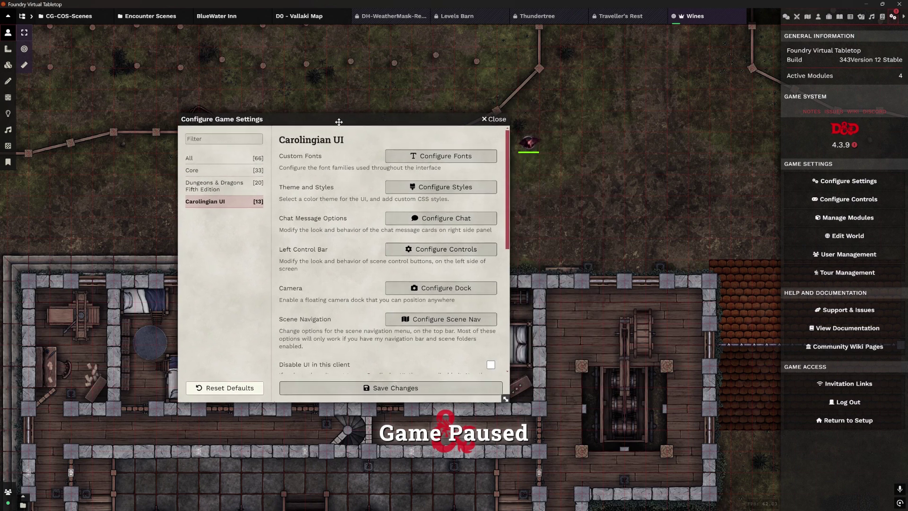
scroll(431, 270, down, 5)
scroll(432, 270, up, 5)
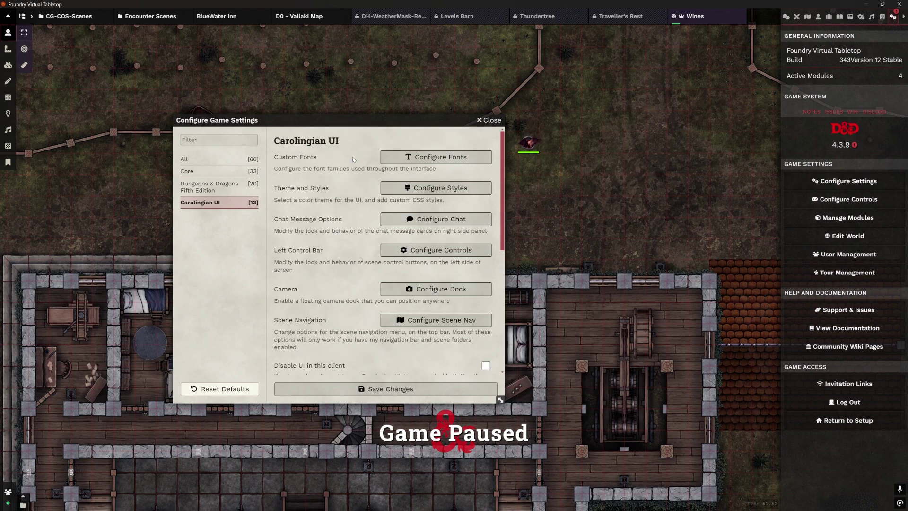
click(456, 158)
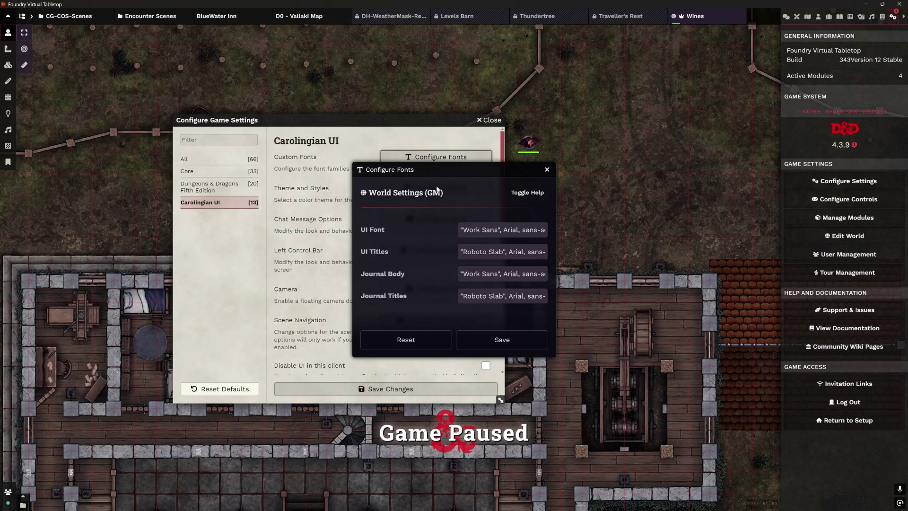
click(513, 340)
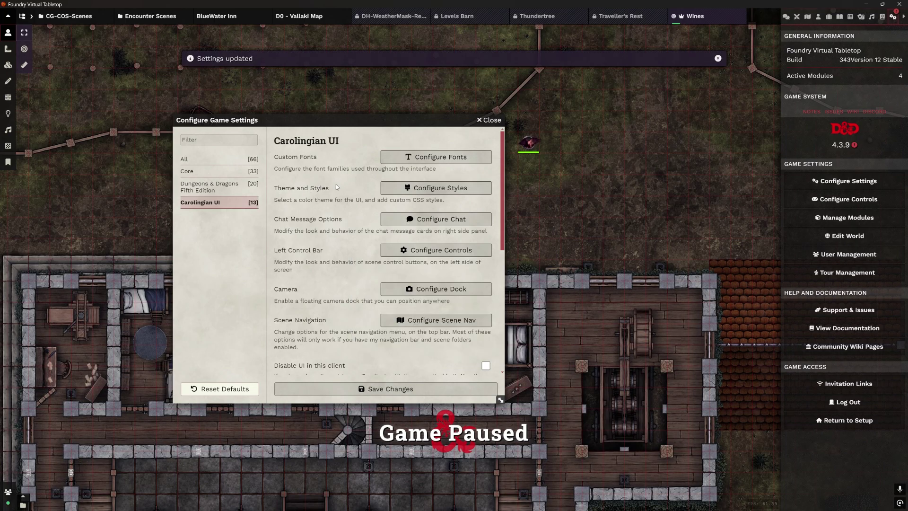
Change the Carolingian UI color theme from Royal Blood to Gambit's Blue and save
click(434, 189)
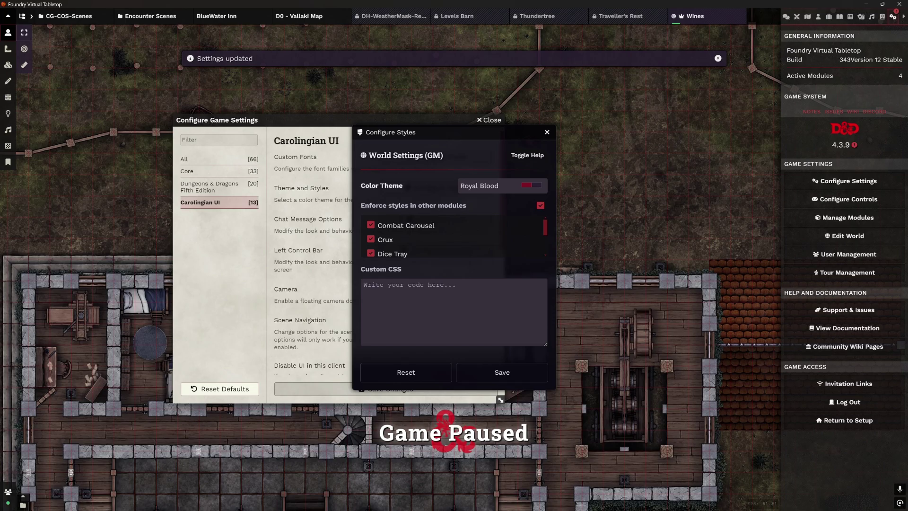
click(495, 185)
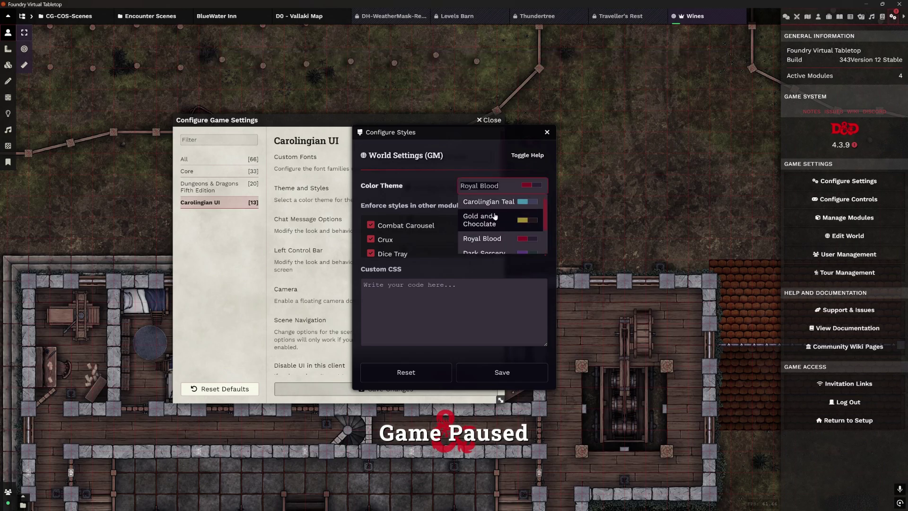
scroll(495, 216, down, 3)
scroll(497, 210, up, 3)
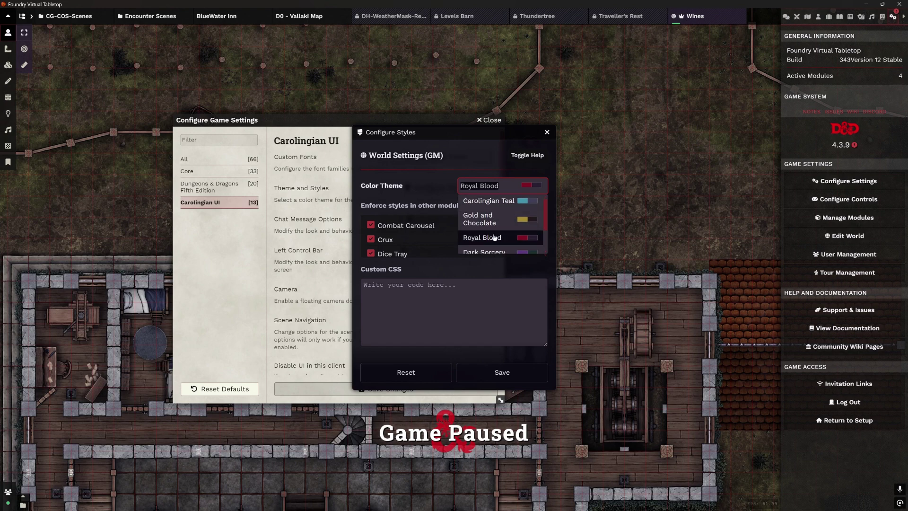
scroll(495, 236, down, 2)
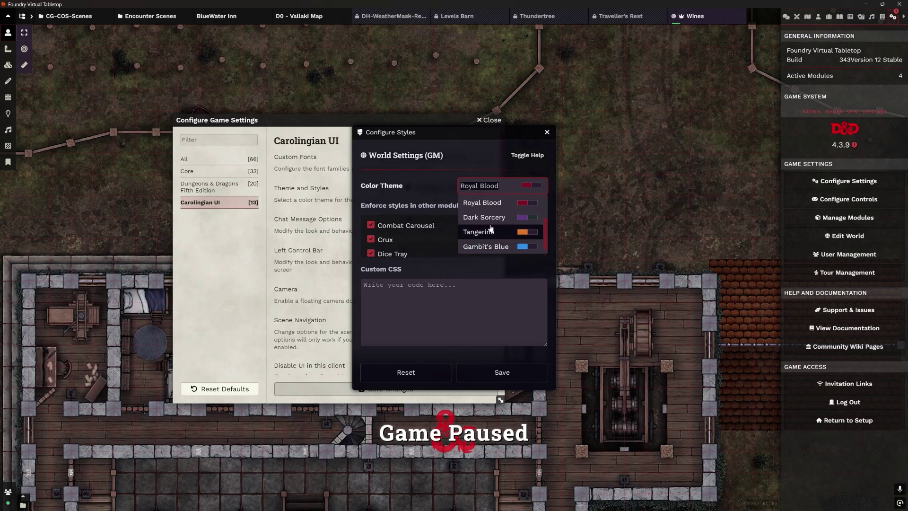
click(786, 17)
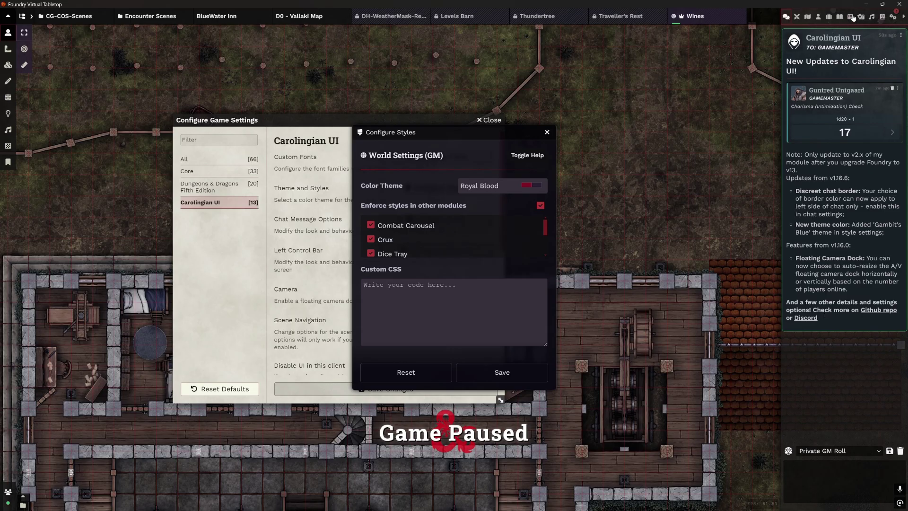
click(497, 185)
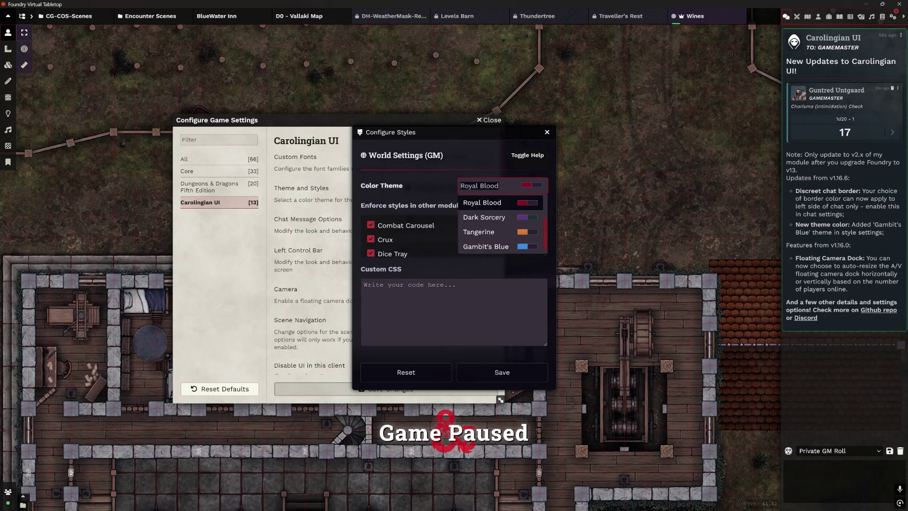
click(486, 246)
click(502, 372)
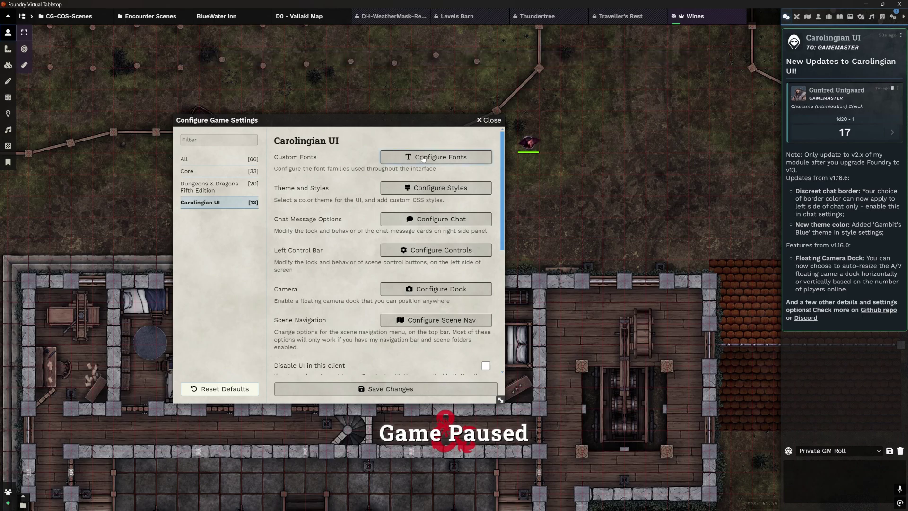
Enforce Carolingian UI styles on the Hurry Up module and save the style settings
click(431, 188)
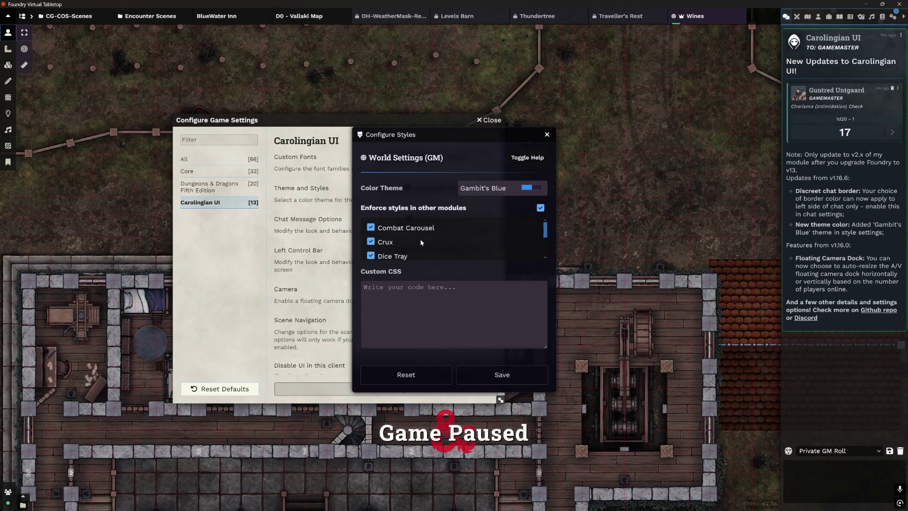
scroll(420, 239, down, 2)
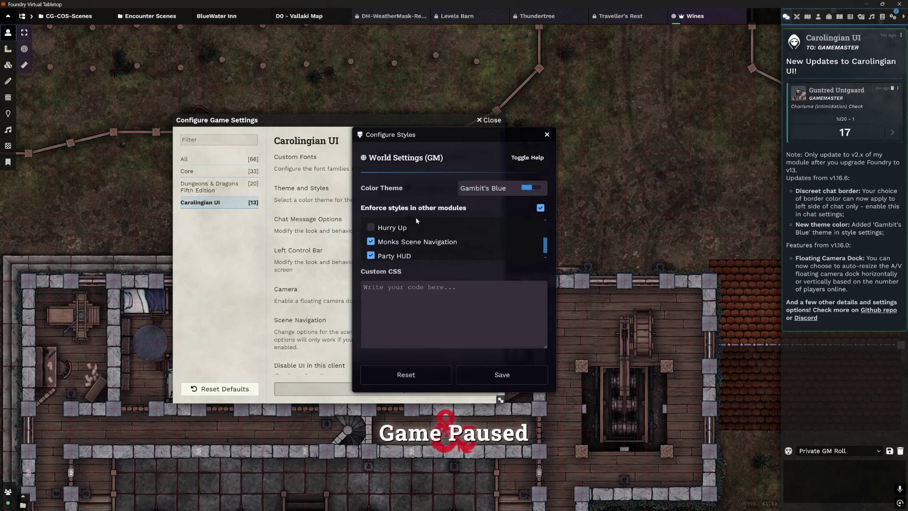
click(381, 230)
scroll(452, 243, up, 3)
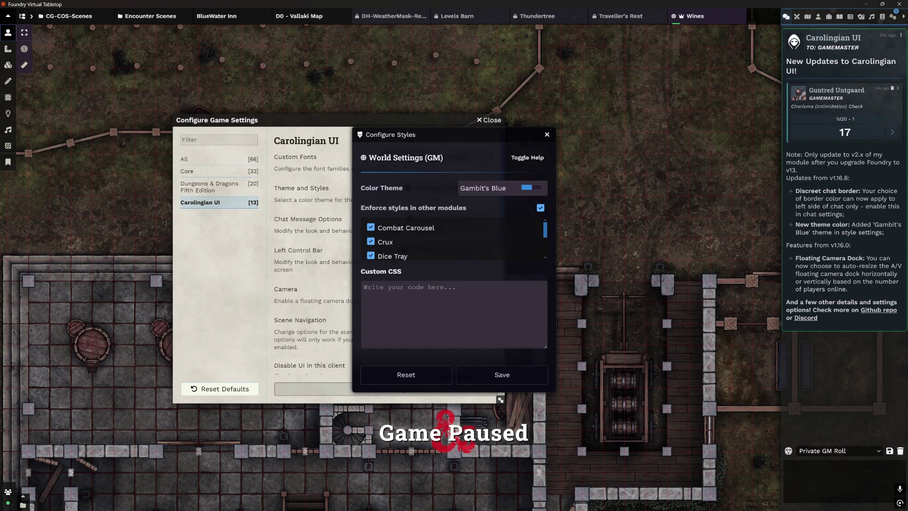
click(502, 374)
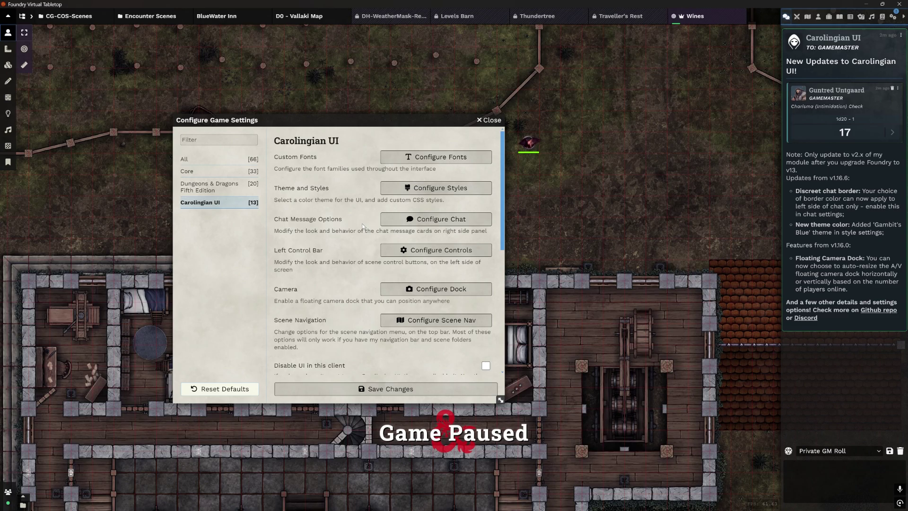
Send a 'Hello' message in the chat
click(439, 219)
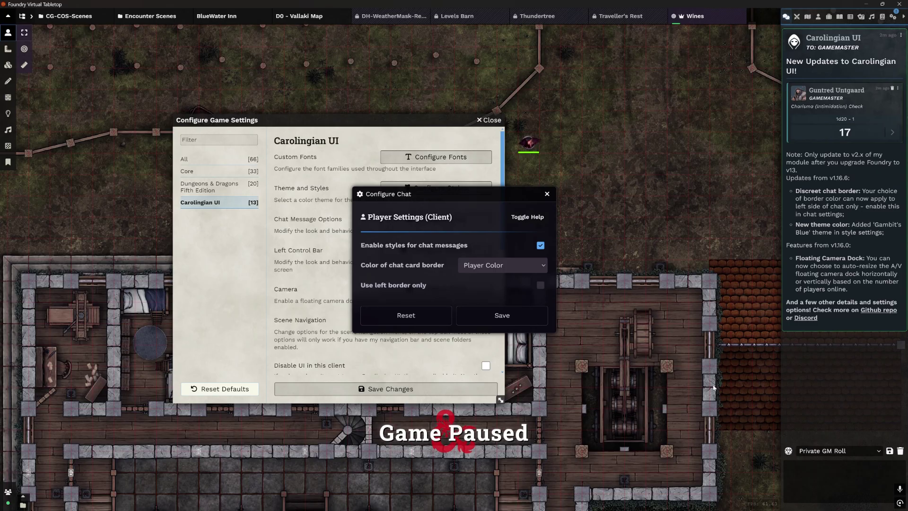
click(795, 468)
text(Hello)
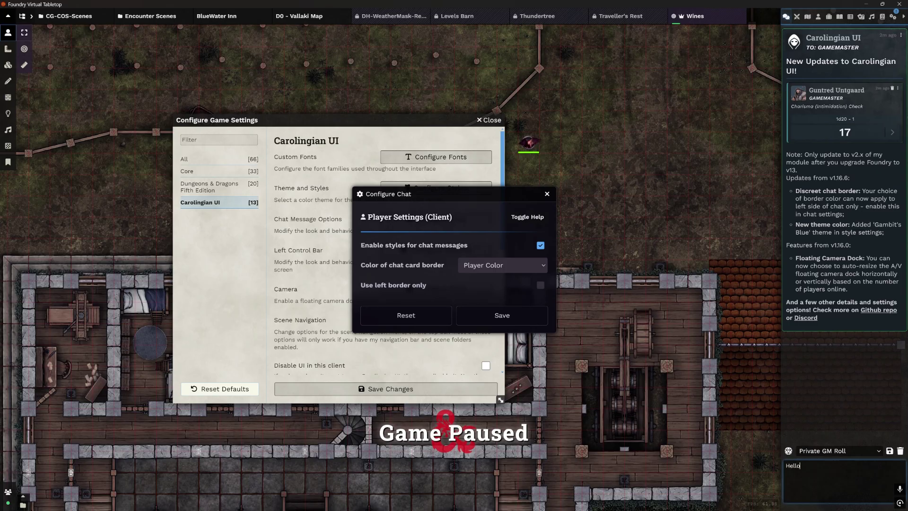
key(Return)
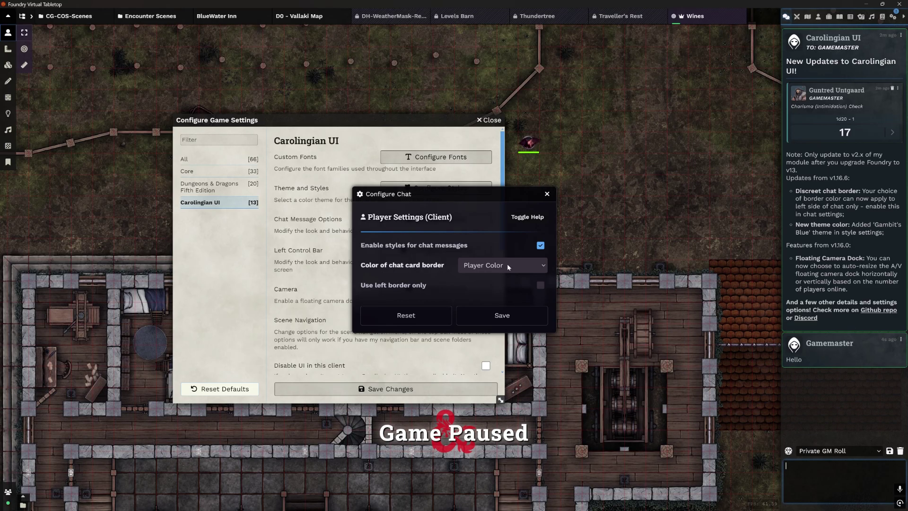
Set 'Color of chat card border' to Roll Type and save the chat settings
mouse_move(13, 495)
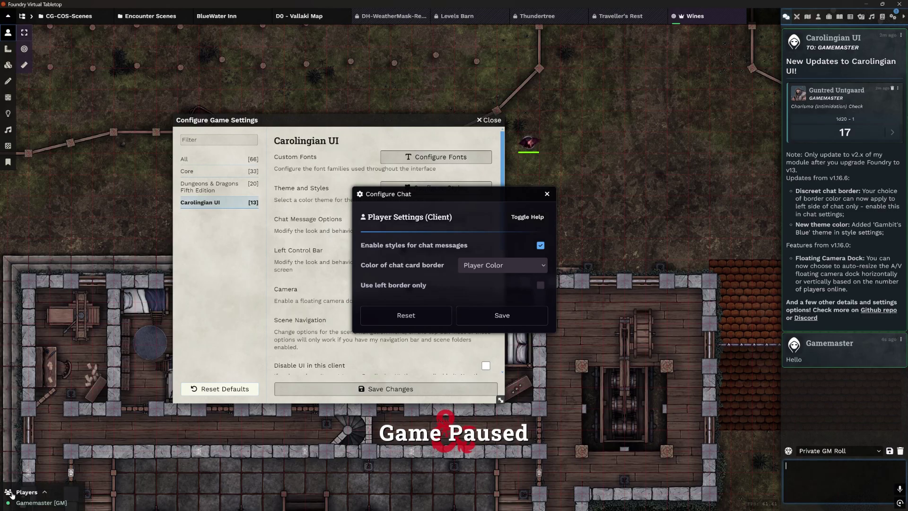
click(529, 268)
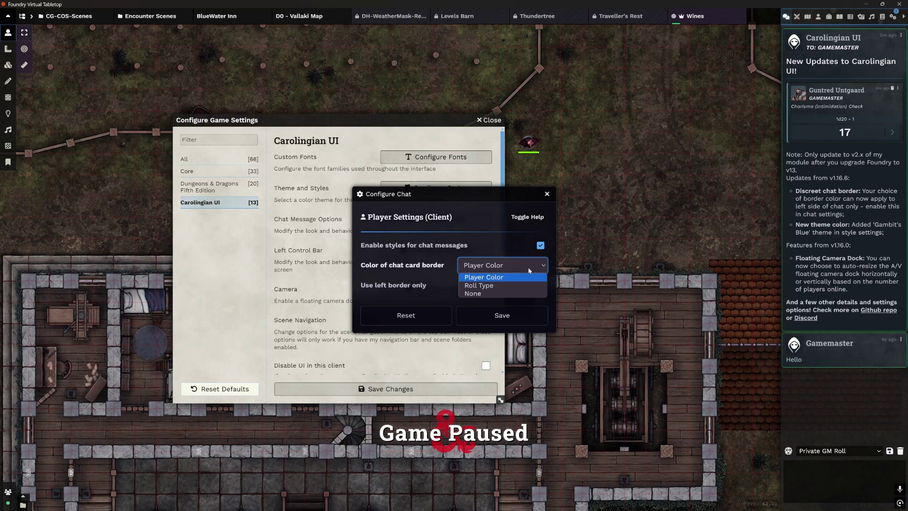
click(505, 285)
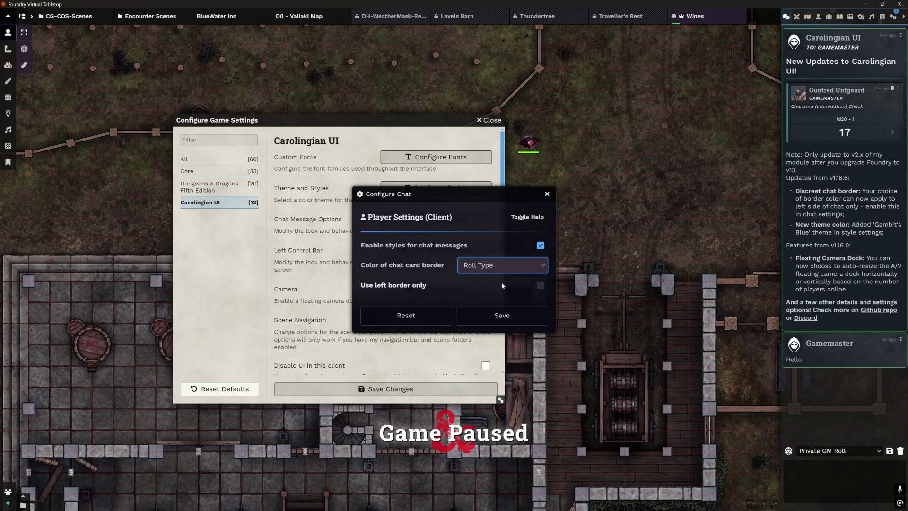
click(503, 285)
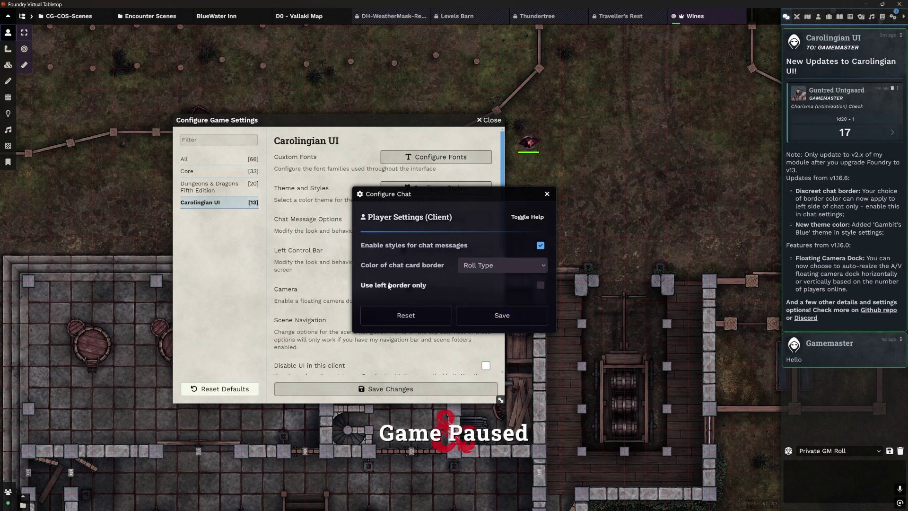
click(505, 310)
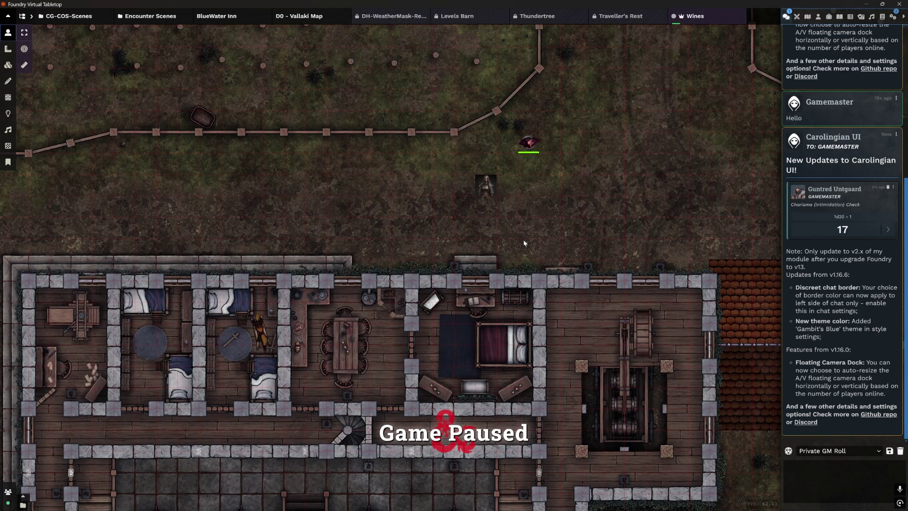
Scroll through the chat log, then switch the sidebar to the Game Settings panel
scroll(815, 270, up, 3)
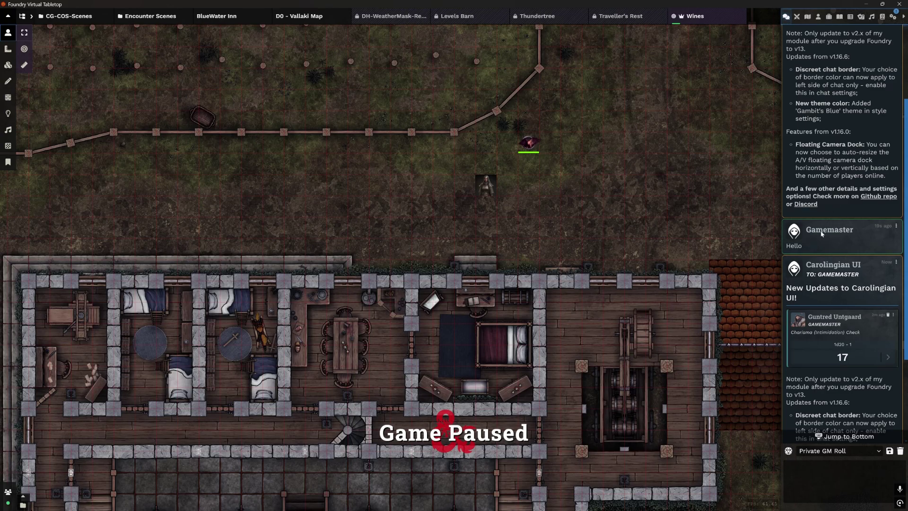
scroll(836, 231, up, 4)
scroll(831, 213, down, 6)
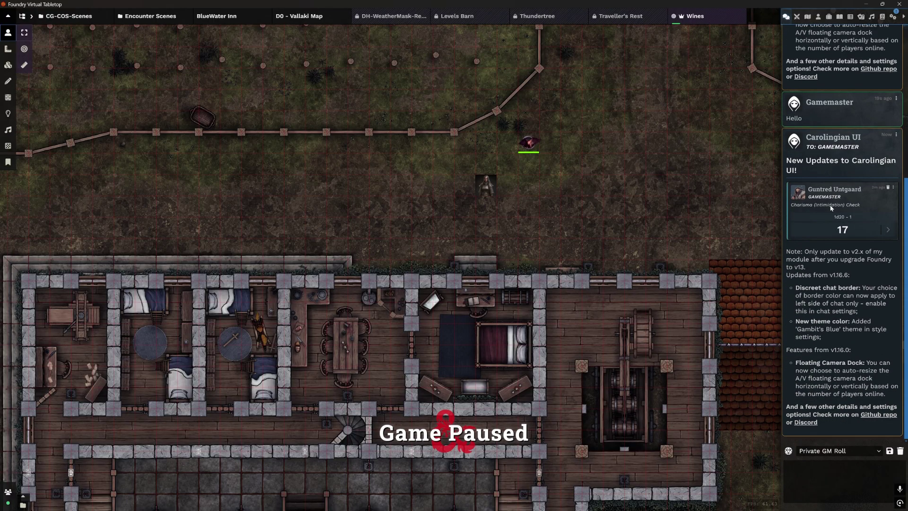
click(894, 16)
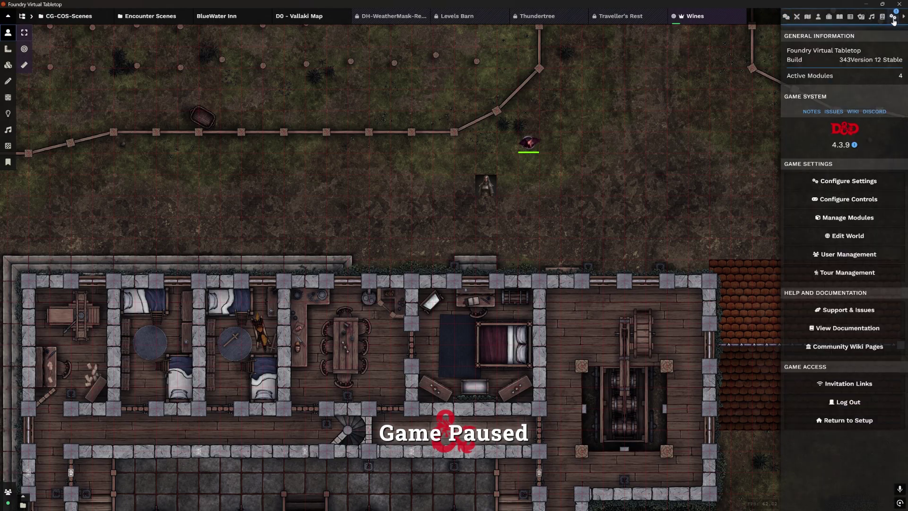
Open Configure Game Settings on the Carolingian UI category, listing its 13 settings
click(828, 180)
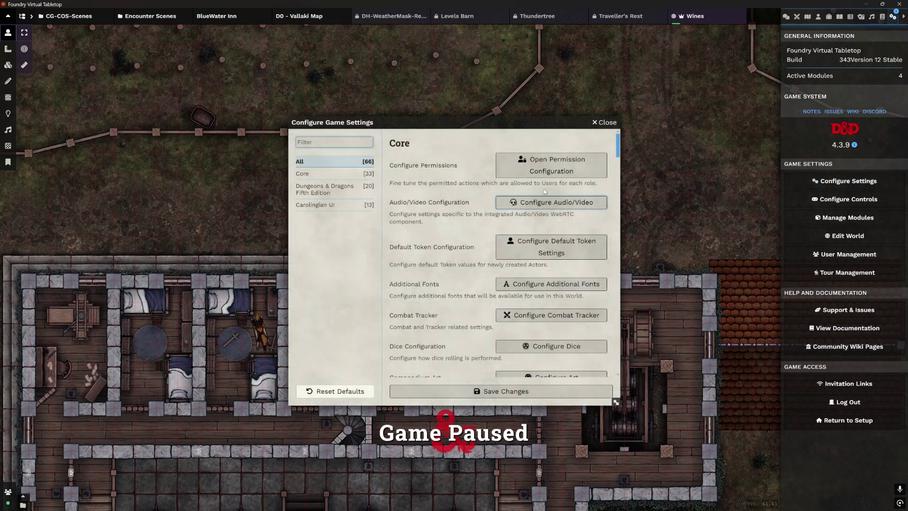
drag(503, 124, 410, 120)
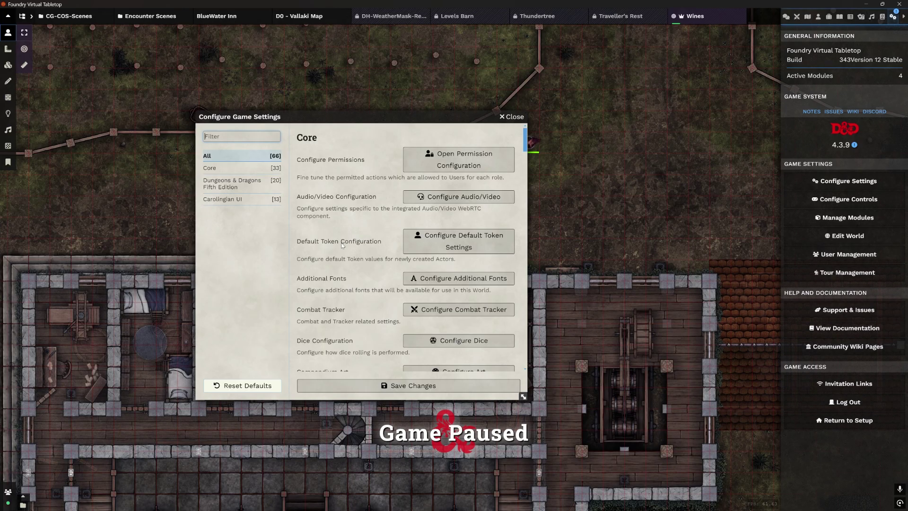
click(225, 201)
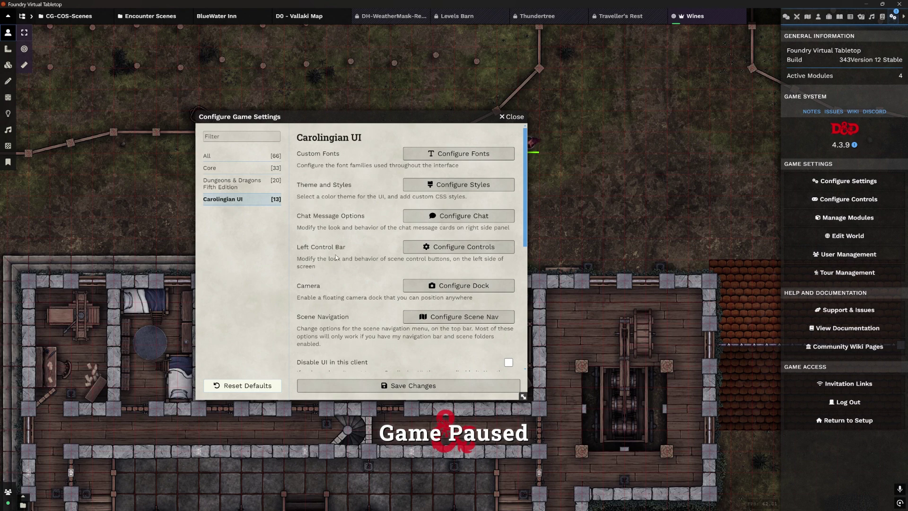
drag(356, 119, 441, 116)
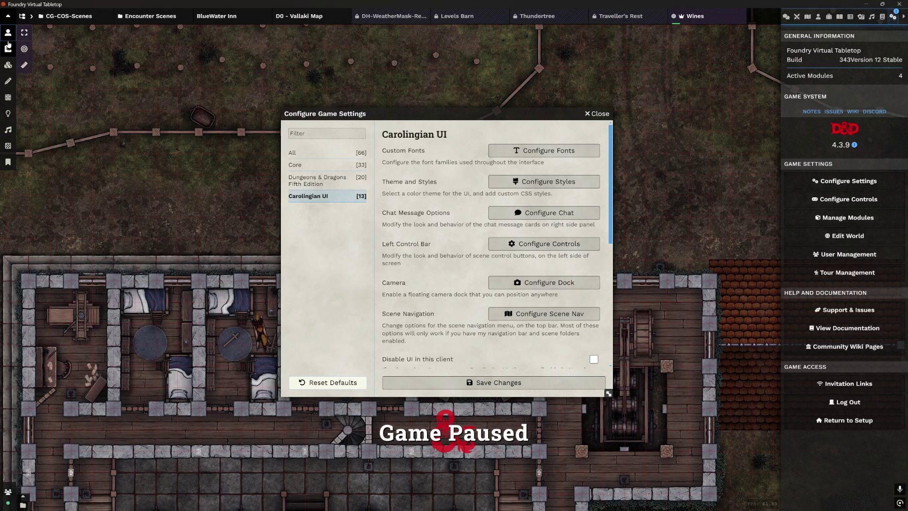
click(8, 65)
click(8, 35)
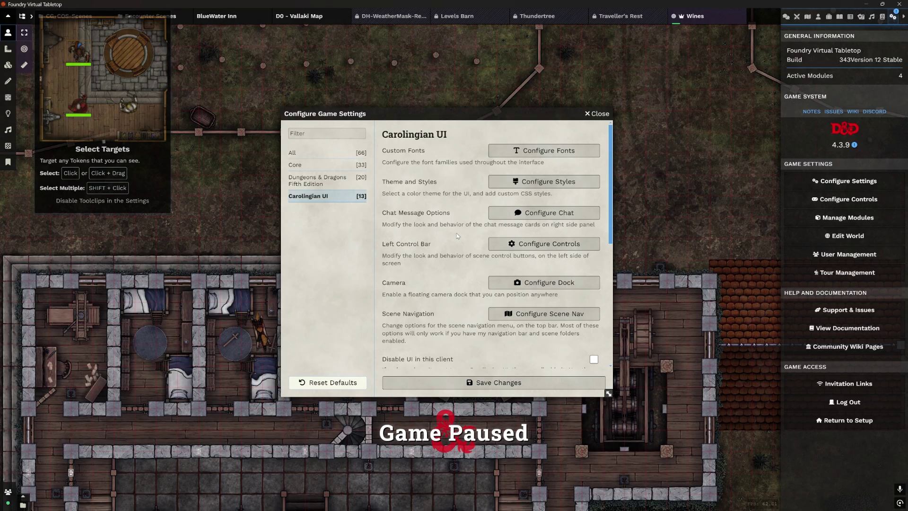
In Configure Controls, hide the Foundry logo, set control icons to large, and save
click(561, 244)
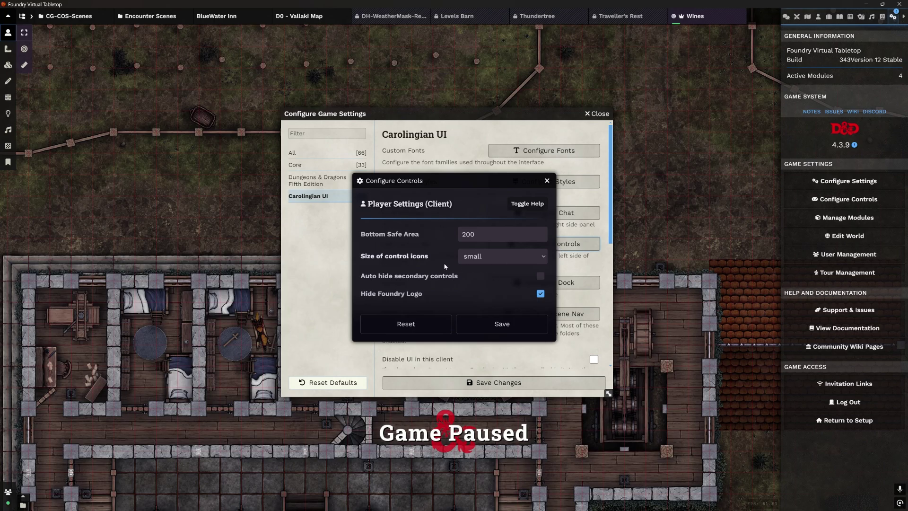
click(541, 294)
click(541, 294)
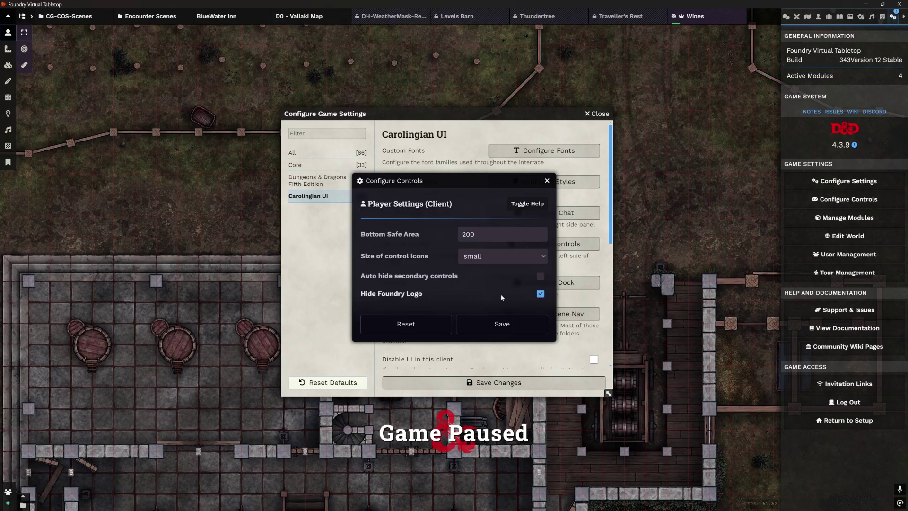
click(486, 260)
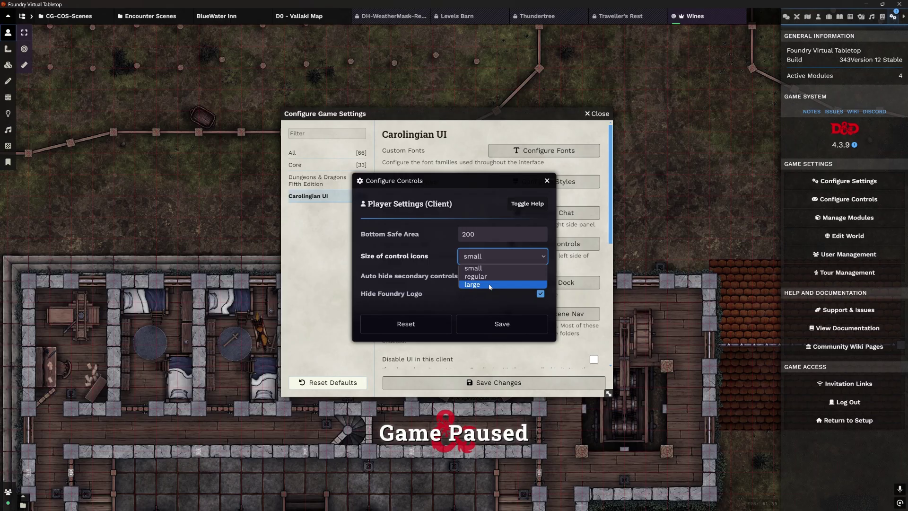
click(490, 284)
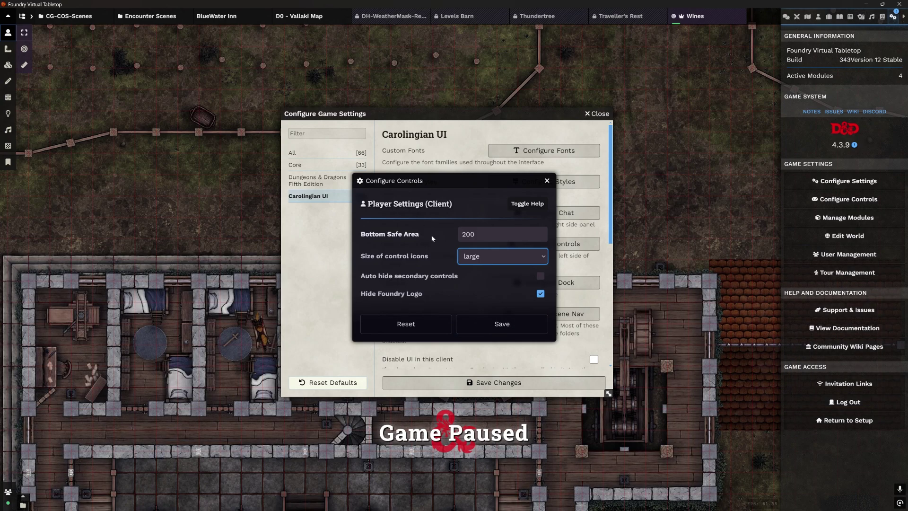
click(494, 324)
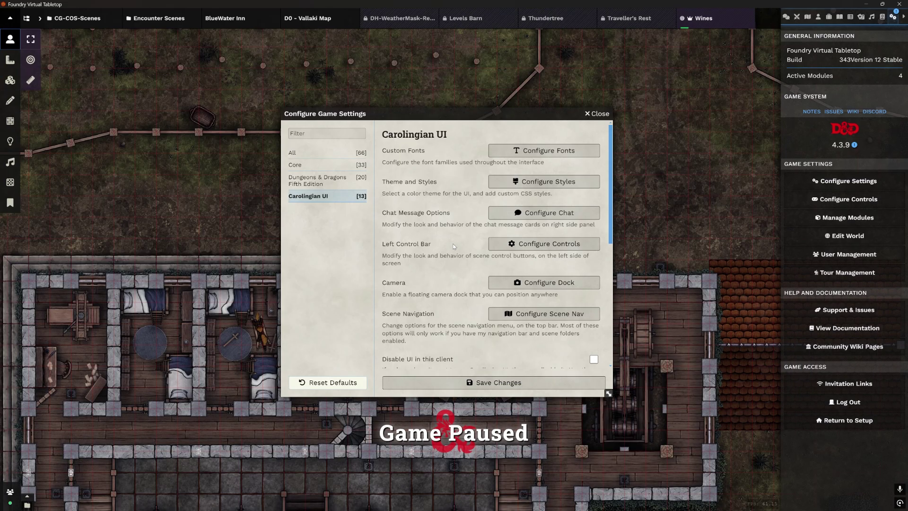
Scroll down the Carolingian UI settings list and open Configure Scene Nav
scroll(461, 244, down, 3)
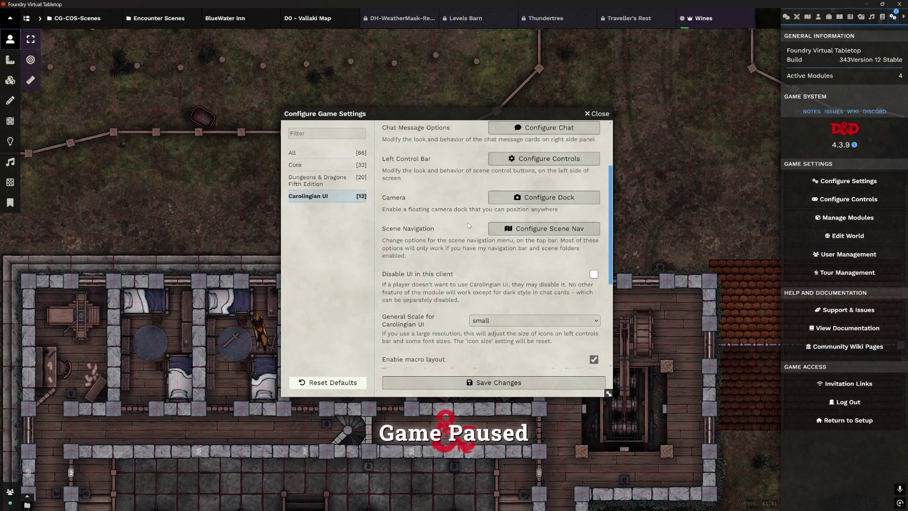
scroll(430, 205, down, 1)
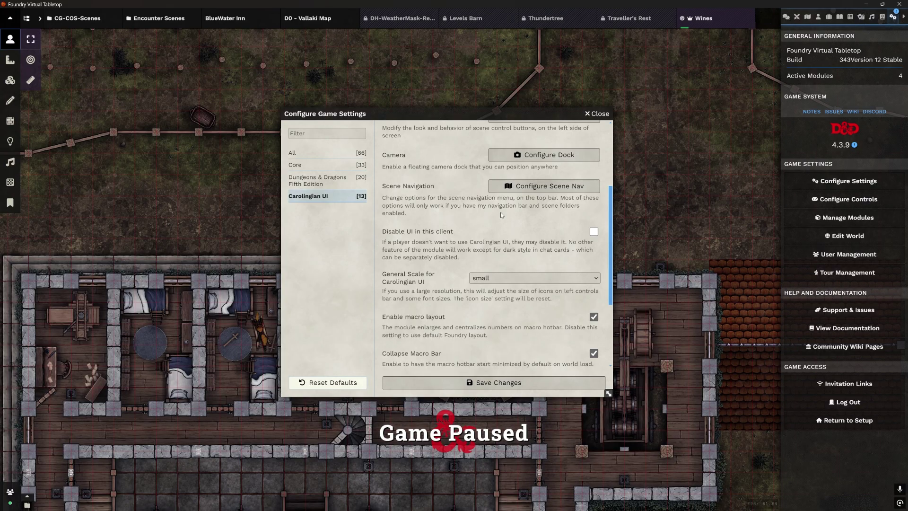
click(509, 186)
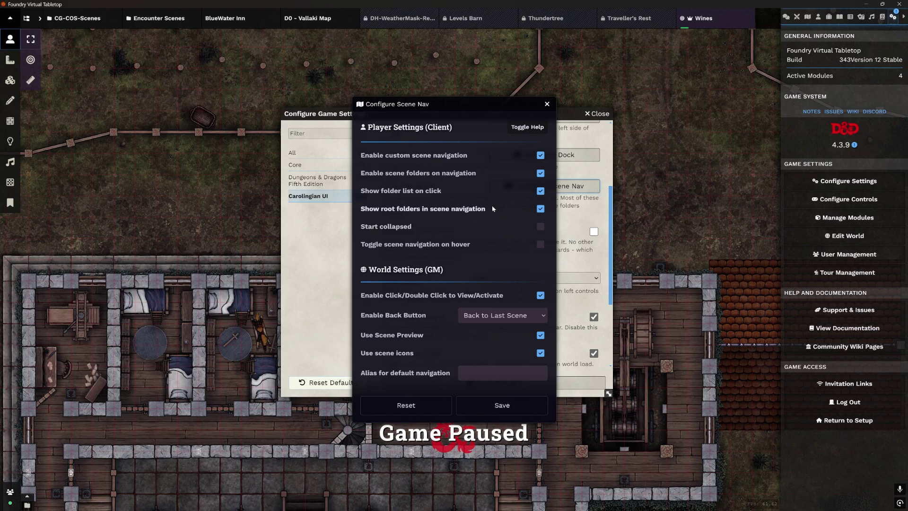